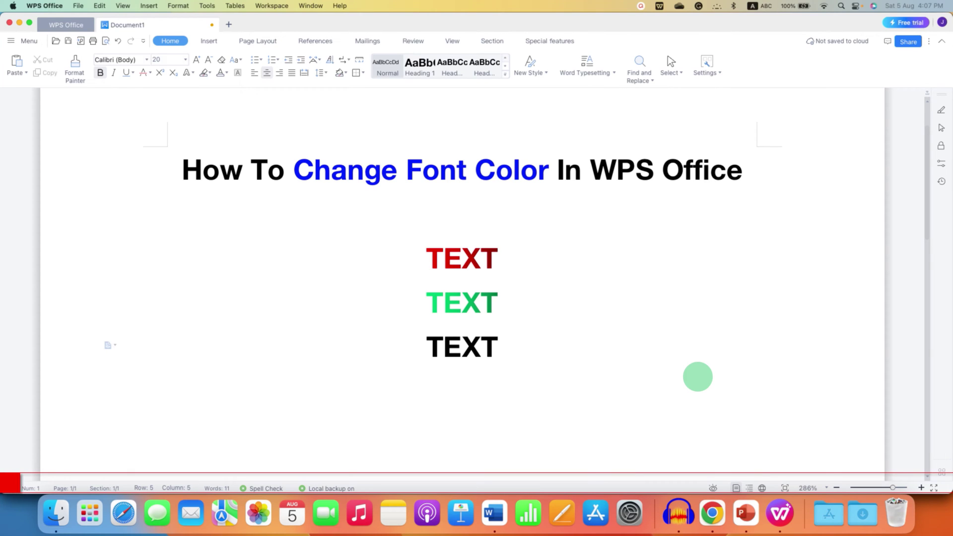
# - Select the title's blue words, then the red and green TEXT lines
pyautogui.moveTo(291, 173); pyautogui.dragTo(519, 180)
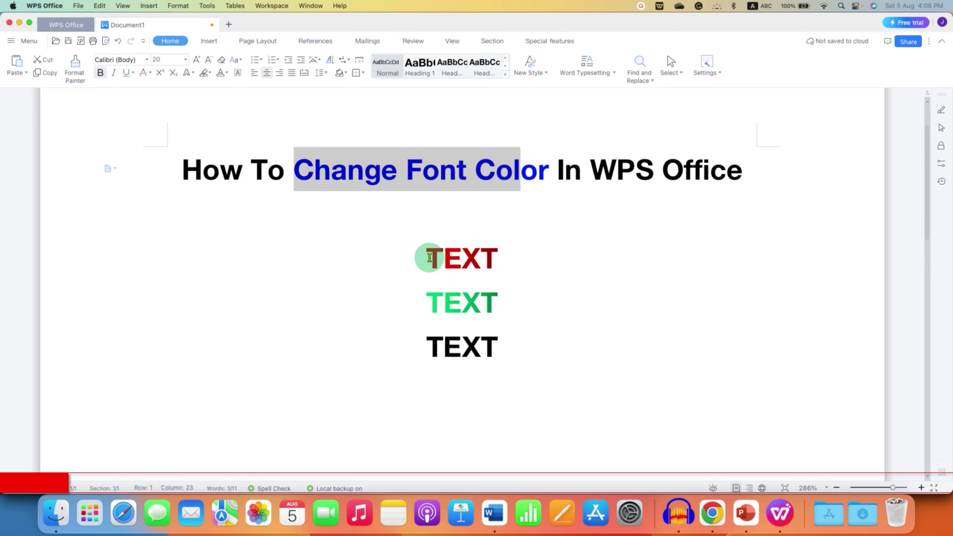
pyautogui.moveTo(429, 258); pyautogui.dragTo(502, 300)
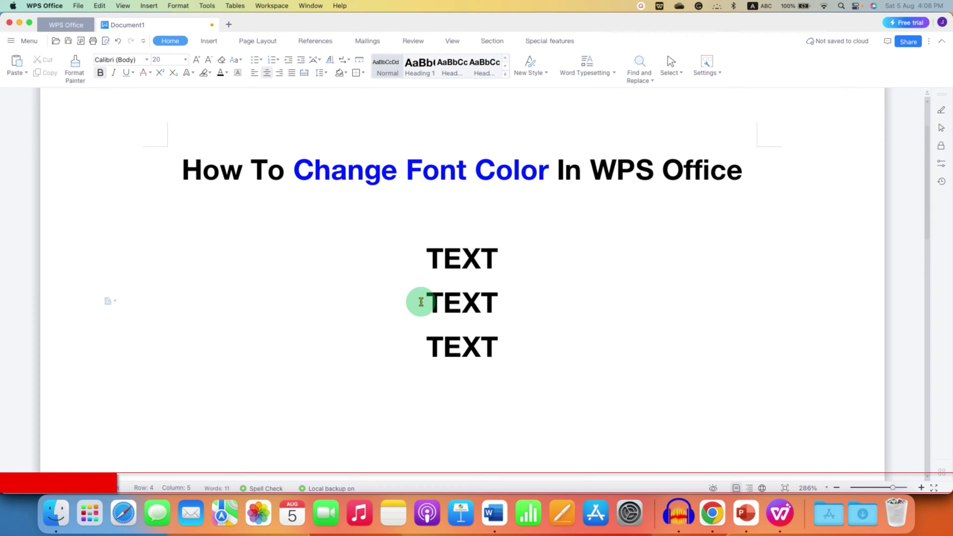
# - Colour the first TEXT line Red from Standard Colors, then deselect it
pyautogui.moveTo(499, 258); pyautogui.dragTo(429, 253)
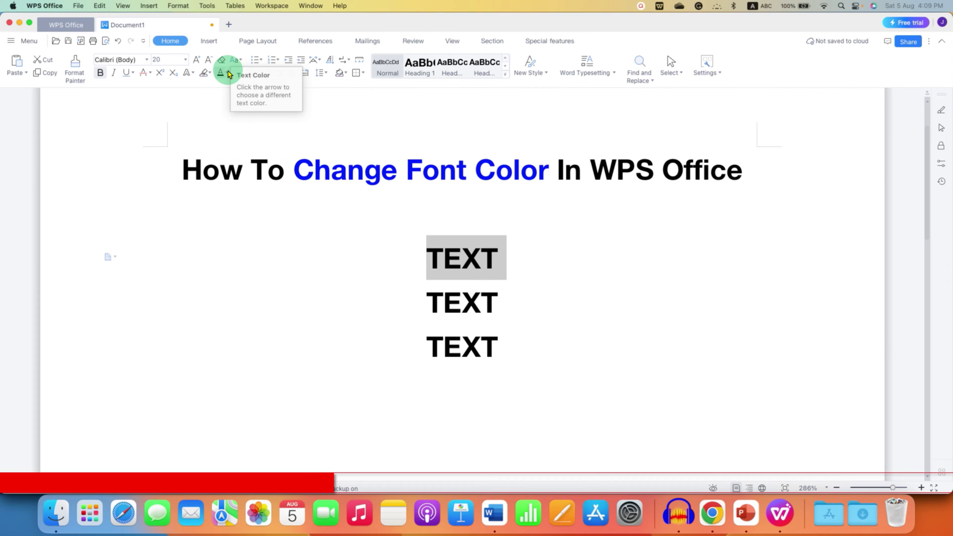
pyautogui.click(229, 73)
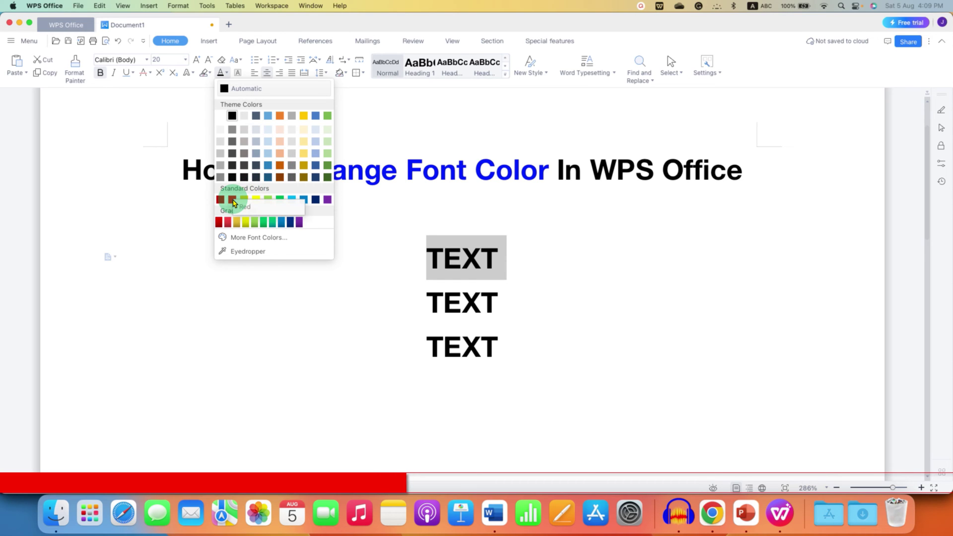
pyautogui.click(234, 199)
pyautogui.click(542, 308)
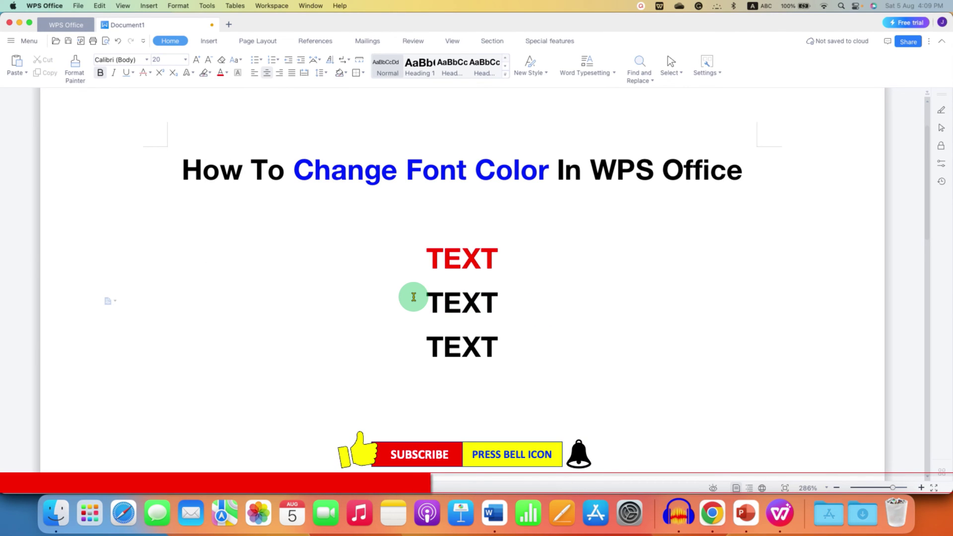
# - Give the second and third TEXT lines a green Gradient Fill, then clear the selection
pyautogui.moveTo(412, 297); pyautogui.dragTo(495, 341)
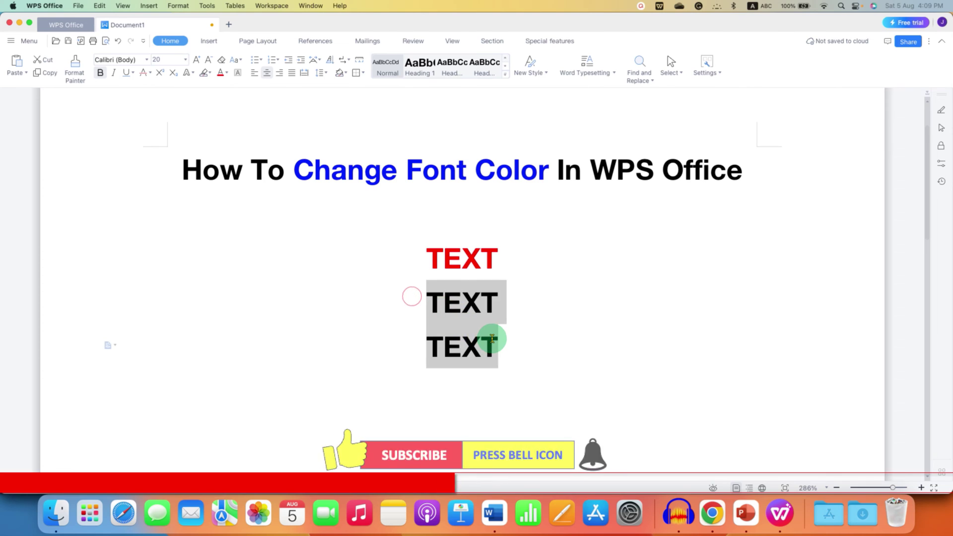
pyautogui.click(229, 75)
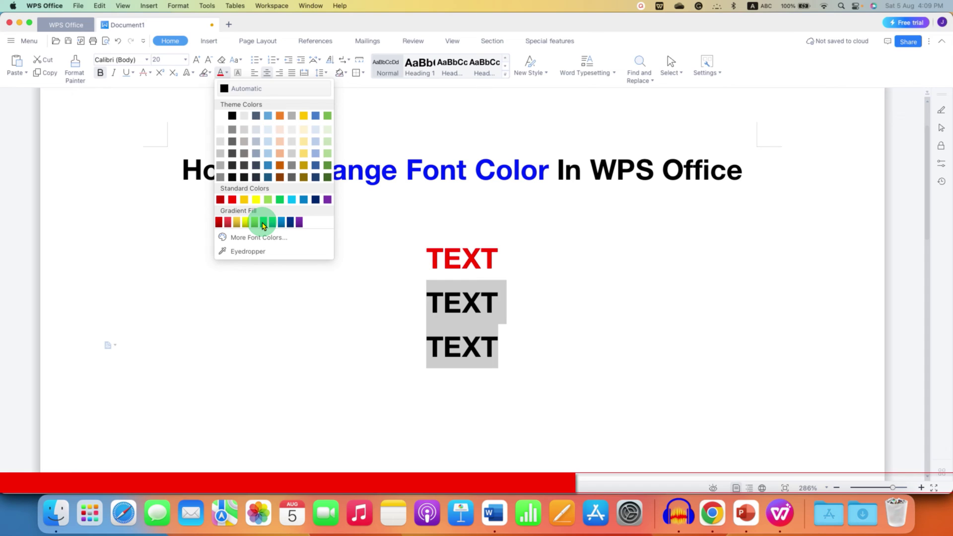
pyautogui.click(261, 222)
pyautogui.click(611, 330)
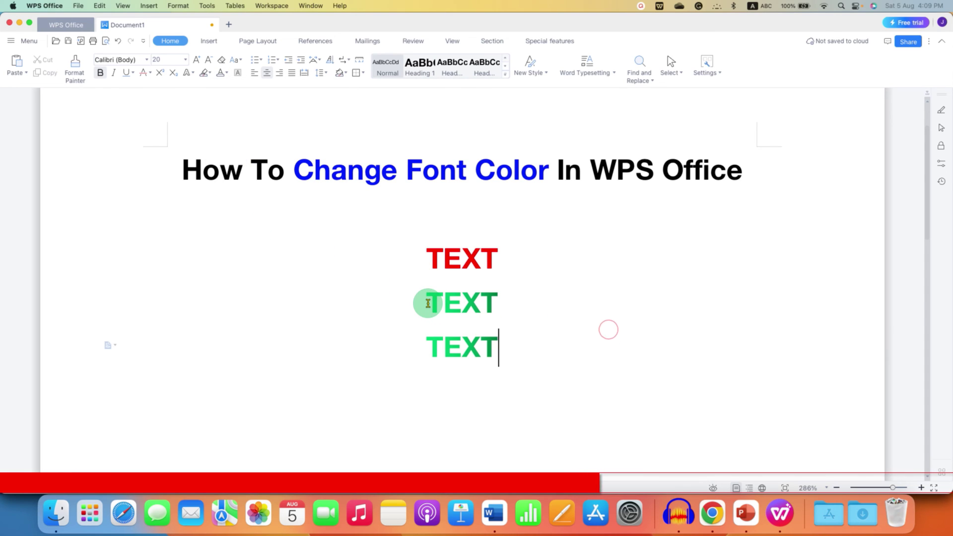
pyautogui.moveTo(425, 302); pyautogui.dragTo(497, 301)
pyautogui.click(606, 345)
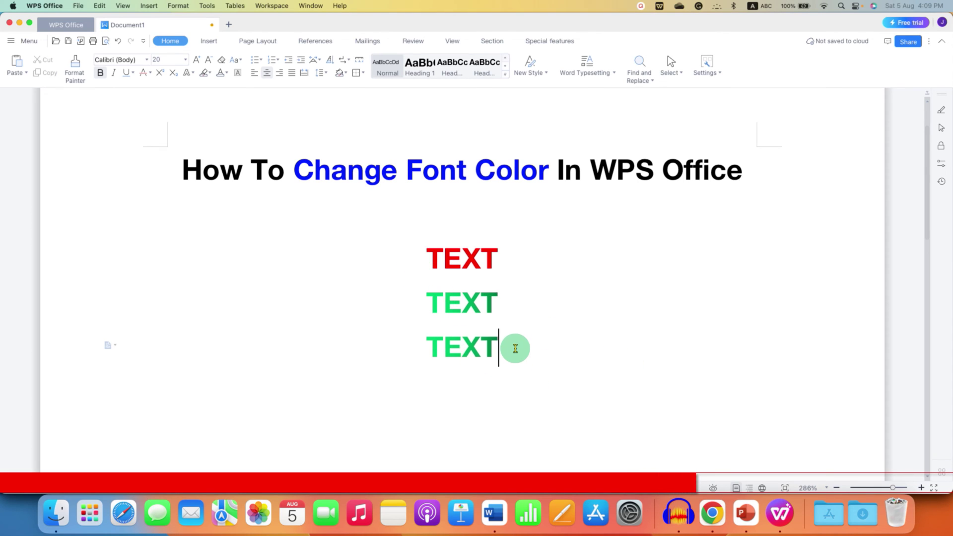
# - Set all three TEXT lines to black from Theme Colors
pyautogui.moveTo(515, 348); pyautogui.dragTo(430, 262)
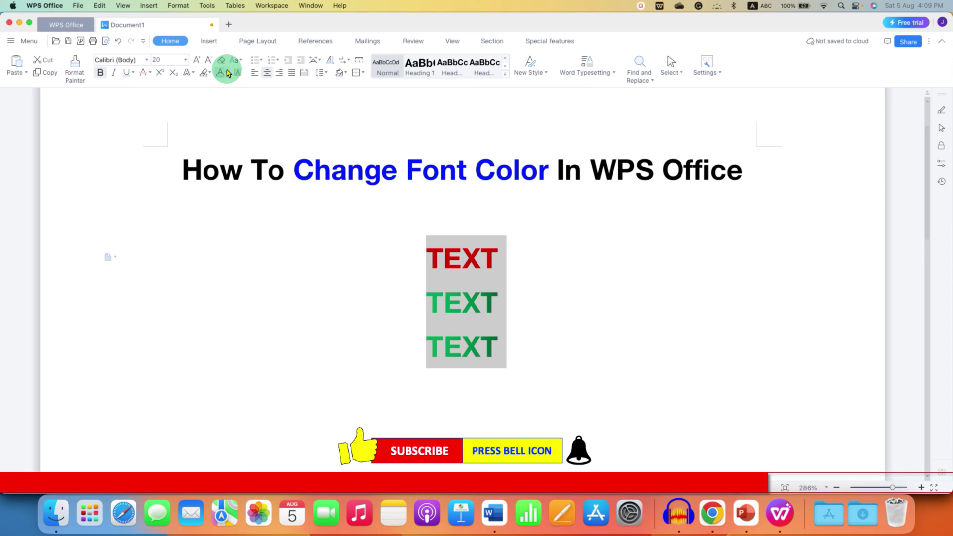
pyautogui.click(229, 74)
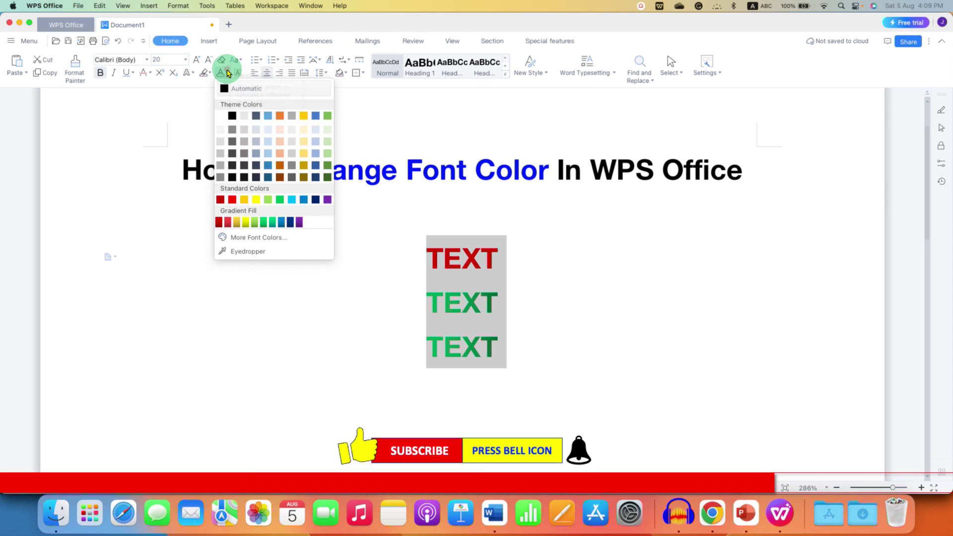
pyautogui.click(232, 116)
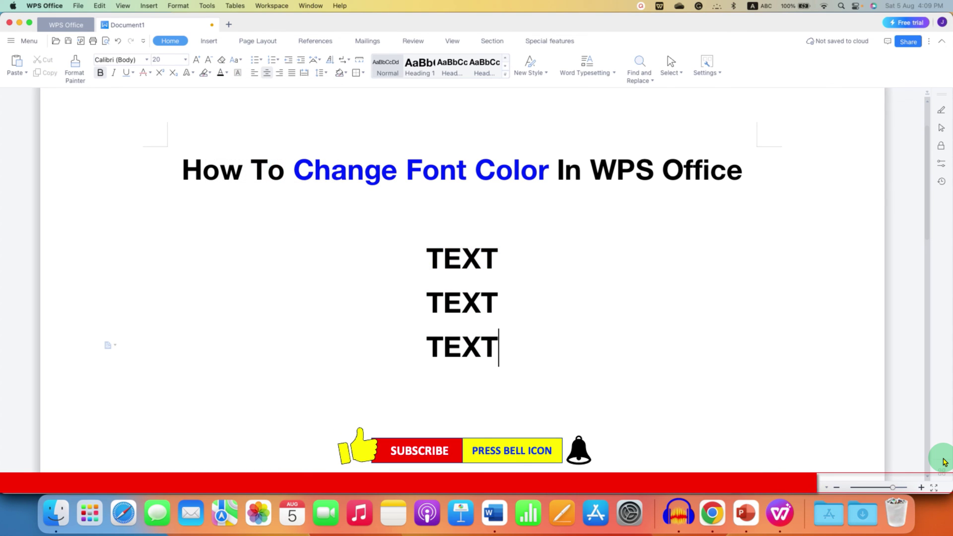